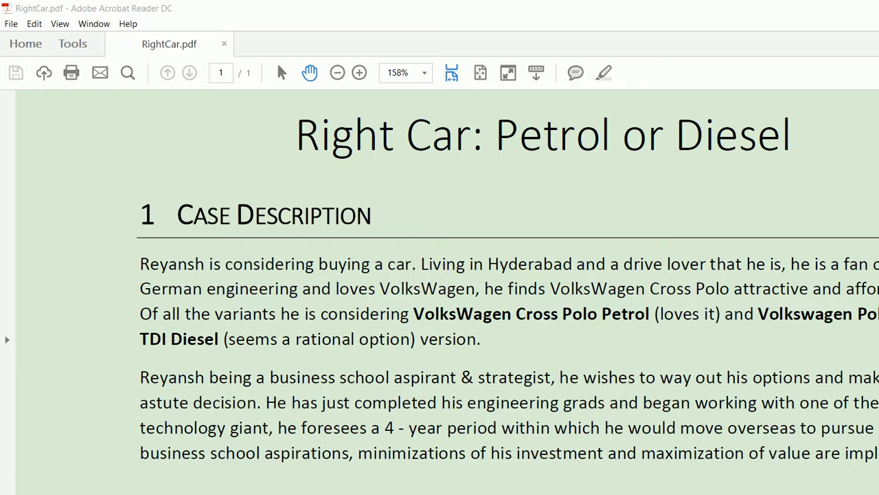
Step: Read the Right Car case description, the price, mileage, loan and travel tables, and the case objective
scroll(439, 292, down, 8)
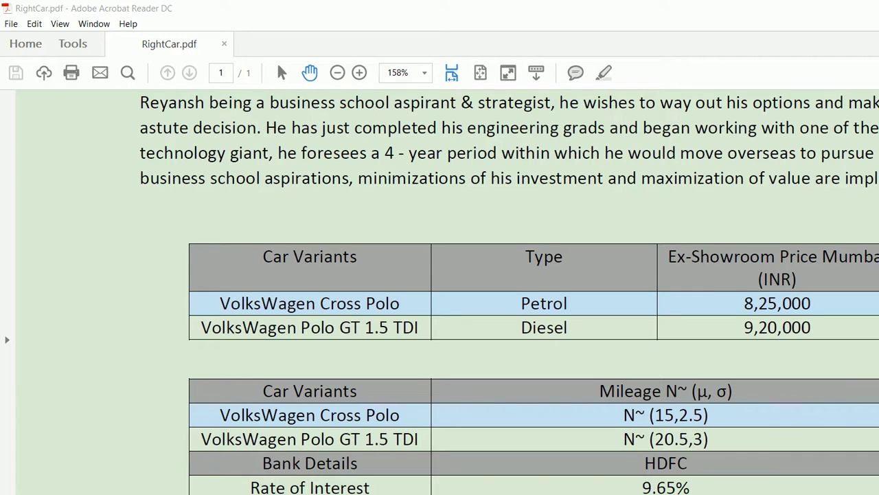
scroll(509, 293, down, 5)
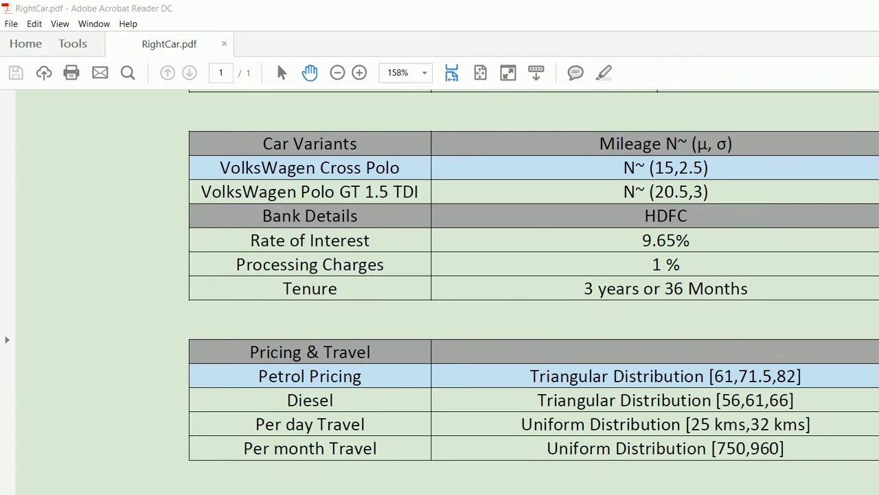
scroll(508, 293, down, 1)
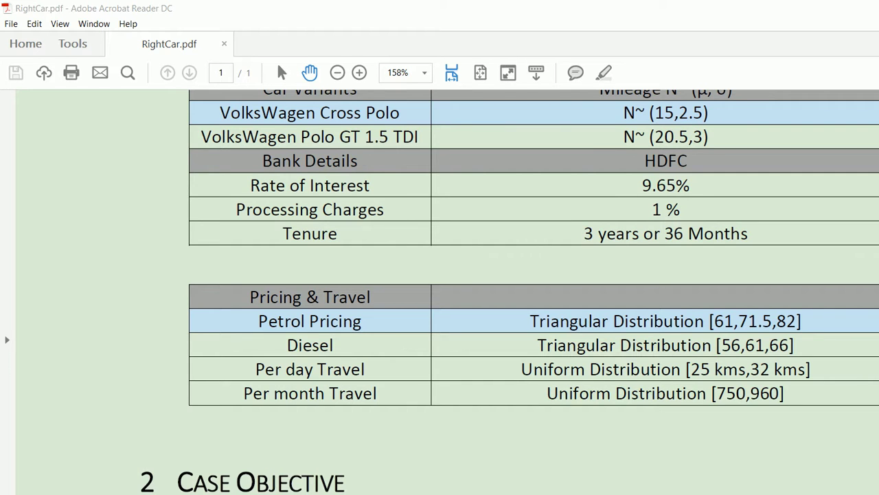
scroll(534, 292, up, 4)
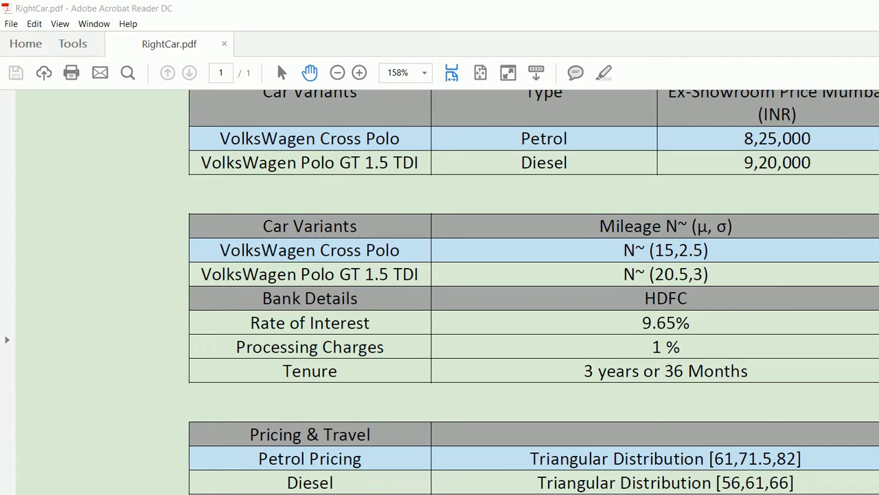
scroll(534, 292, down, 6)
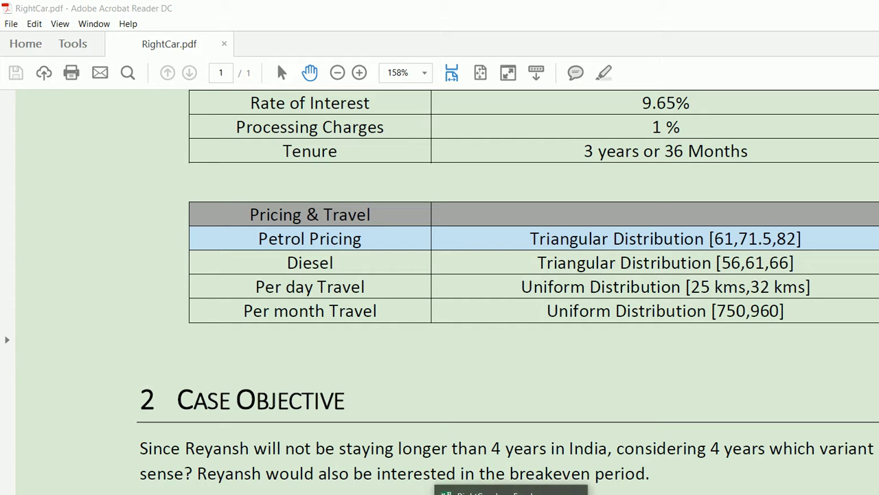
Step: Switch to the RightCar.xlsx workbook in Excel and review the petrol and diesel car prices in C2:C3
click(511, 492)
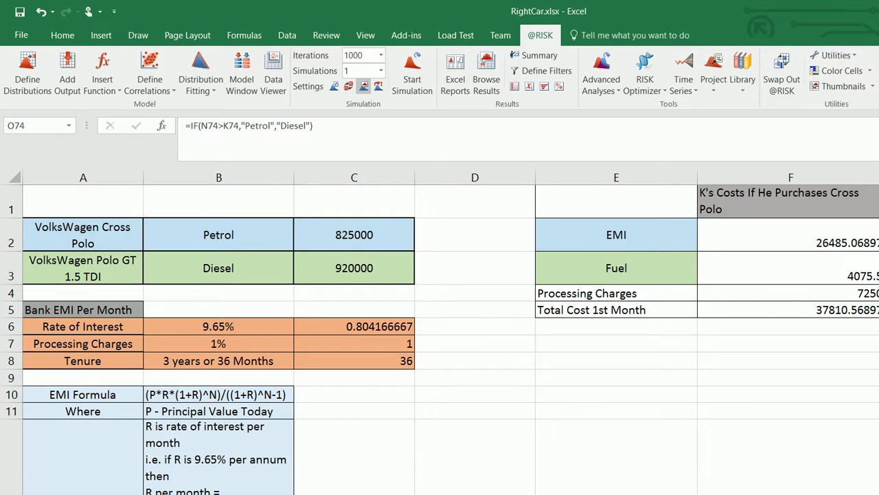
click(354, 234)
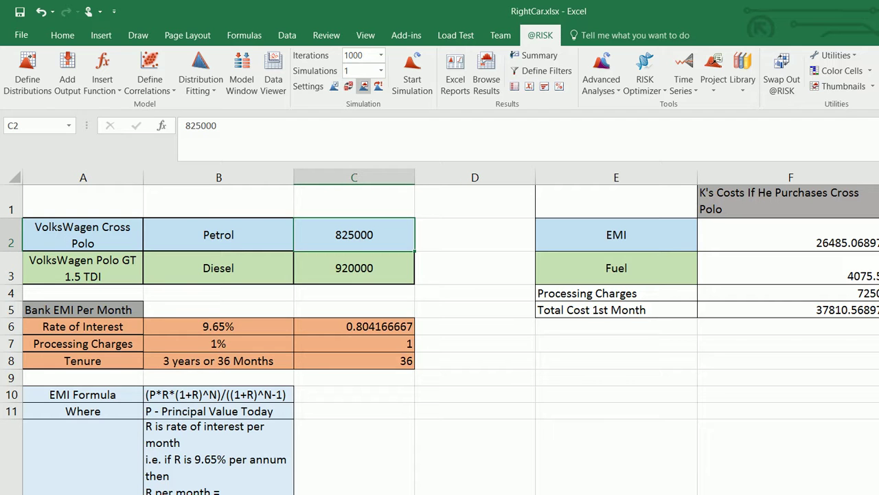
click(353, 268)
drag(354, 235, 353, 267)
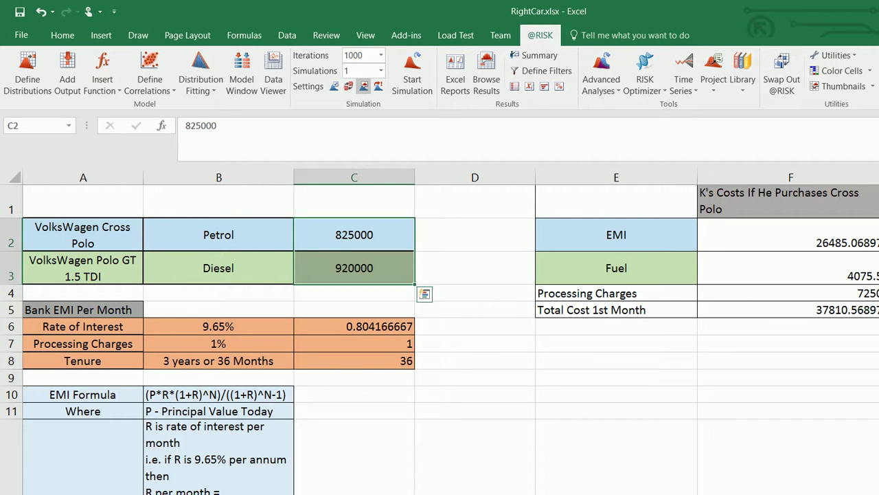
Step: Review the bank loan inputs for rate of interest, processing charges and tenure, including the monthly rate formula
scroll(440, 336, down, 1)
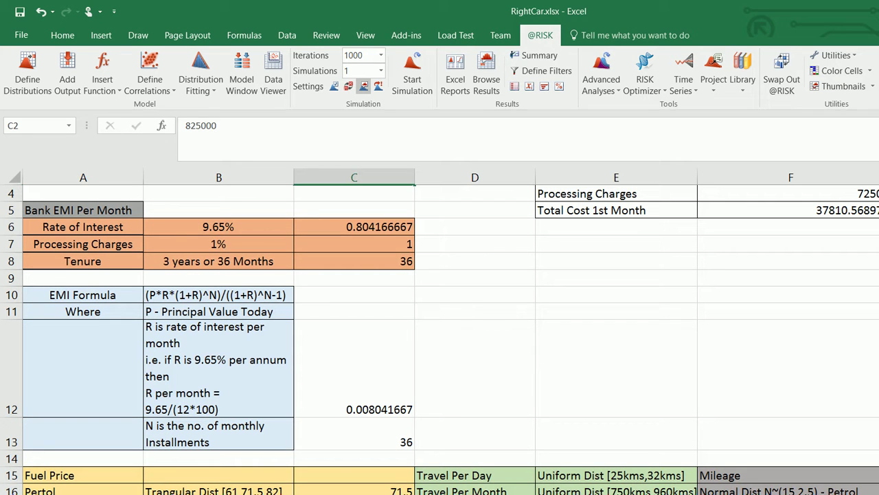
click(219, 226)
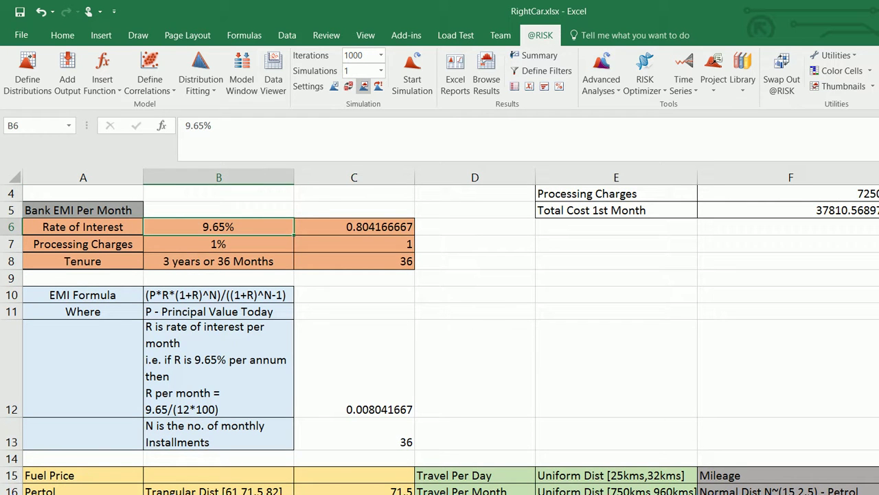
click(354, 227)
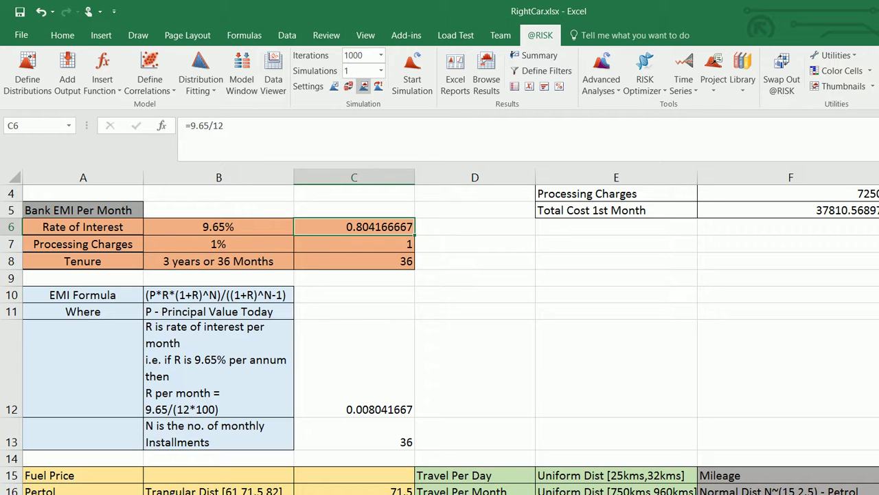
click(218, 243)
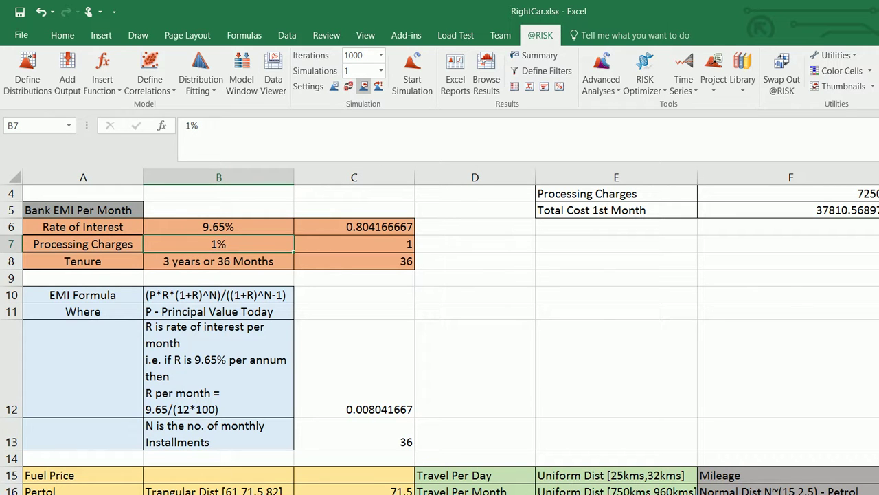
click(218, 261)
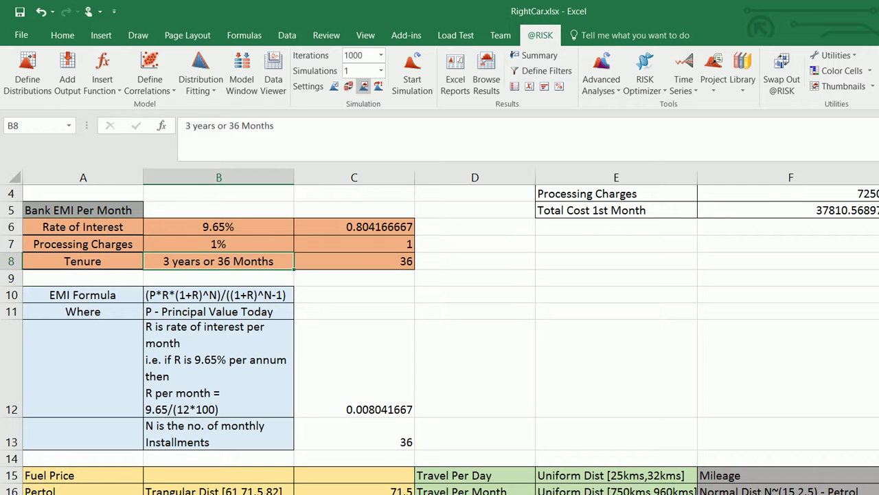
Step: Examine the EMI formula in B10 and the notes defining its monthly rate R and number of installments N
click(219, 295)
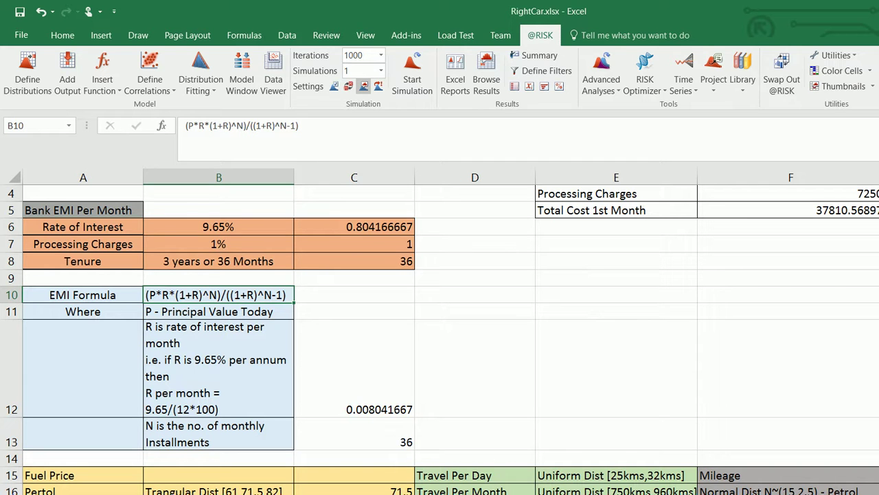
click(219, 367)
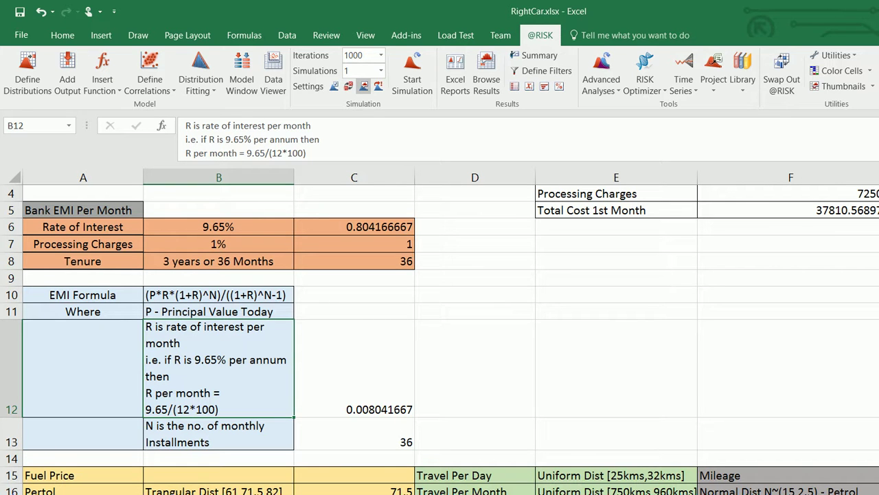
click(219, 434)
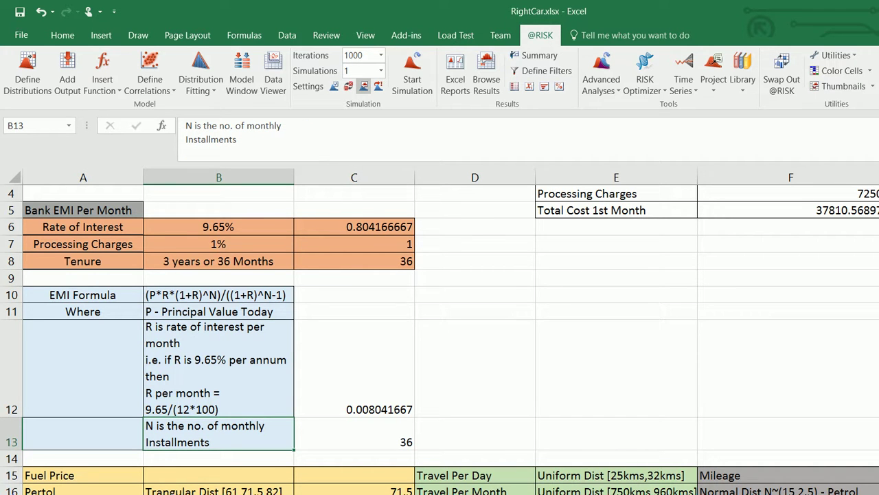
scroll(439, 336, up, 1)
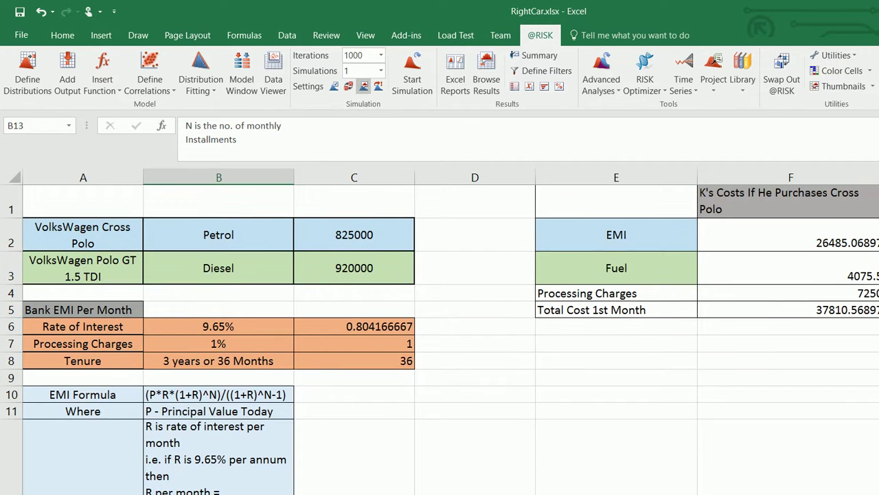
scroll(440, 337, down, 2)
scroll(439, 337, up, 2)
click(218, 394)
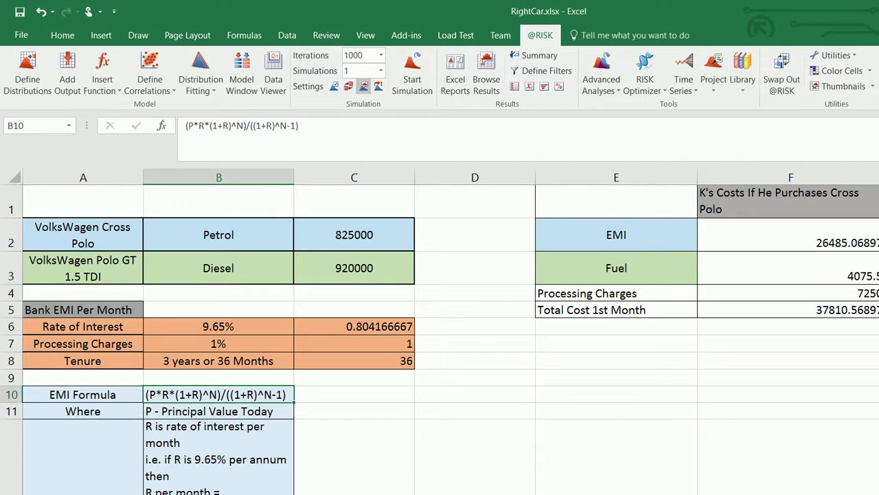
scroll(440, 337, down, 3)
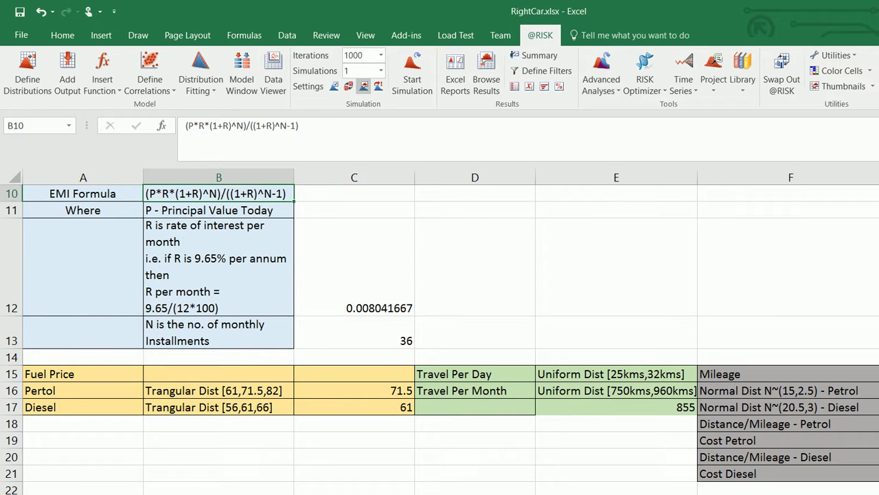
click(218, 390)
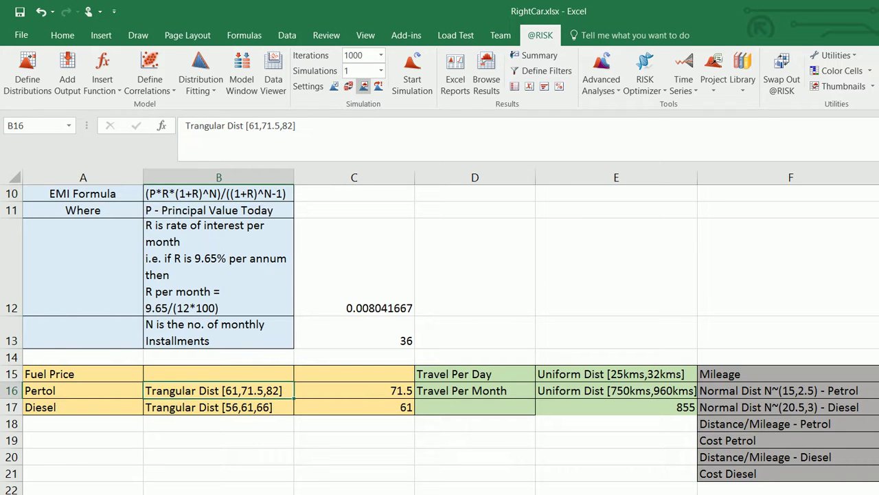
click(353, 390)
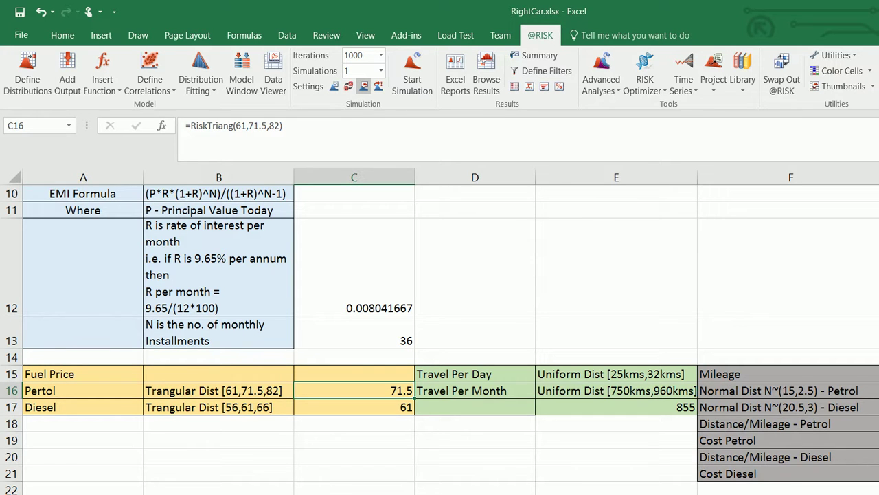
click(28, 72)
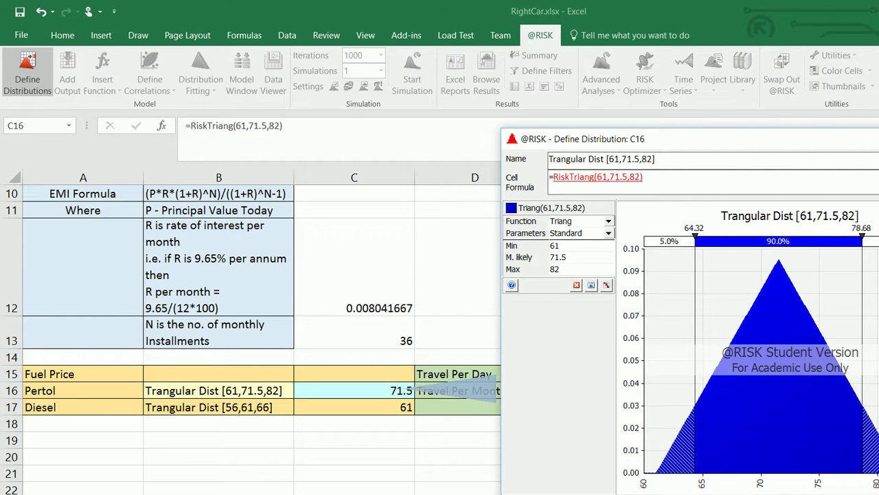
key(Return)
click(354, 406)
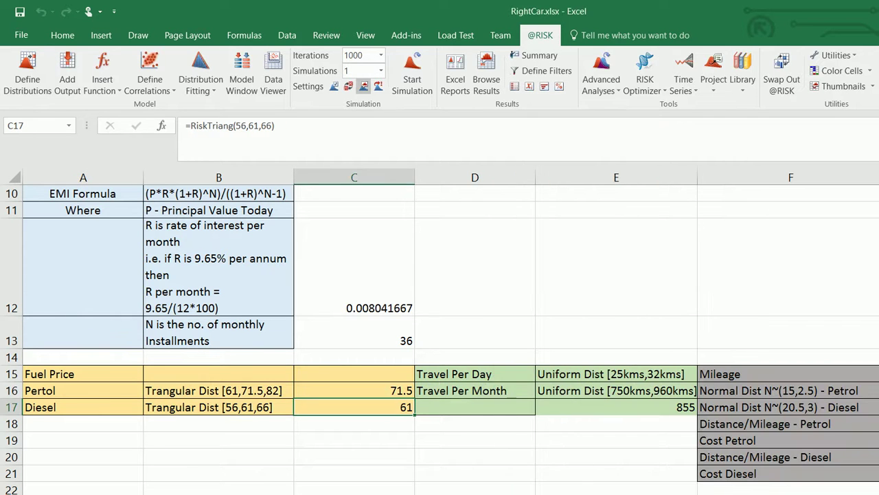
click(27, 72)
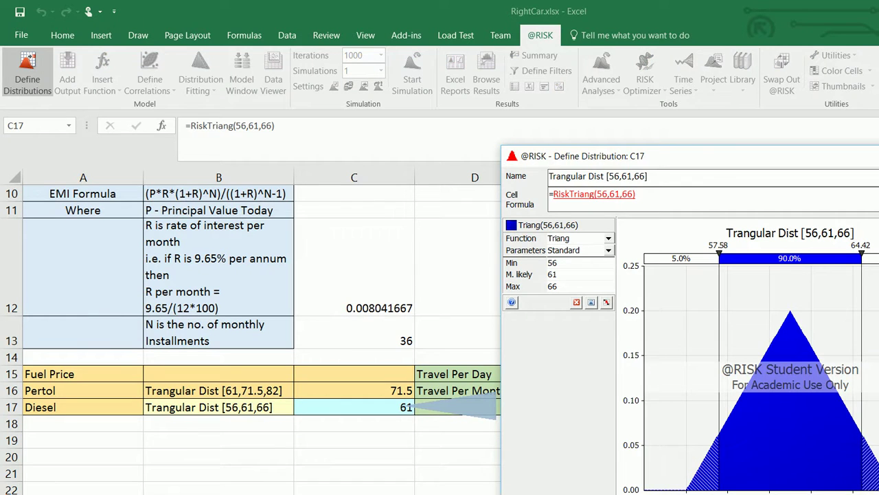
key(Return)
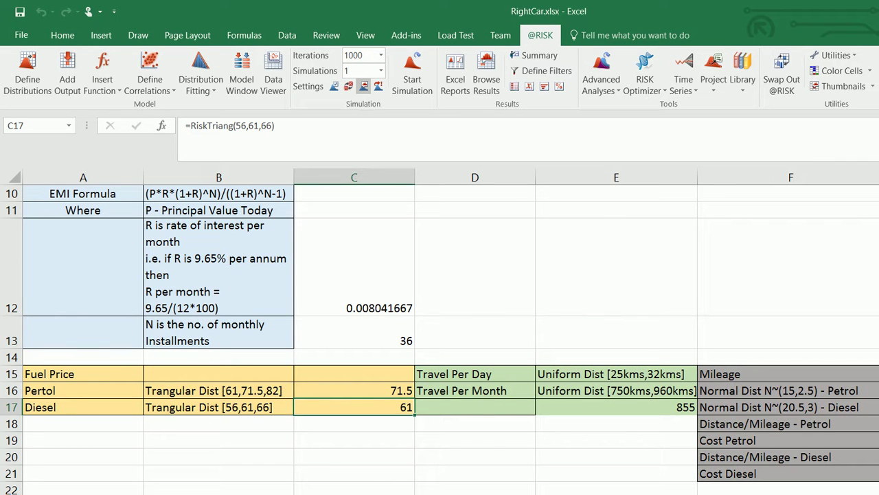
click(615, 407)
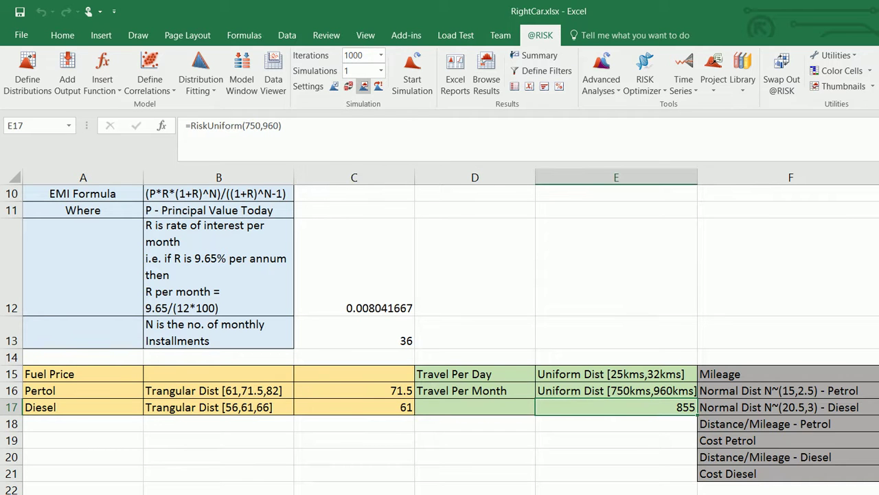
click(28, 73)
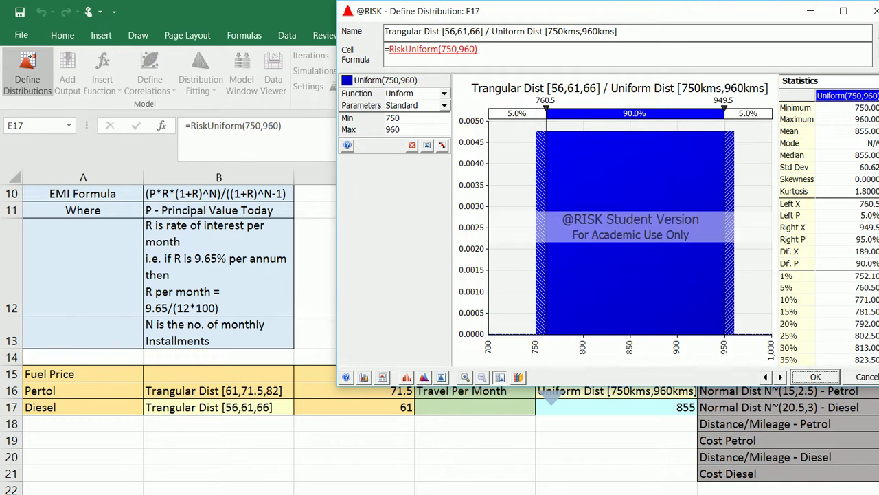
click(867, 11)
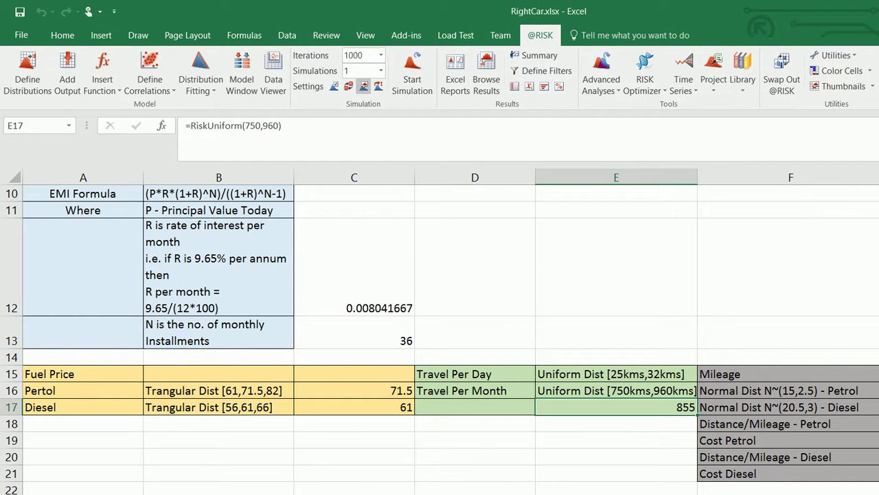
click(878, 390)
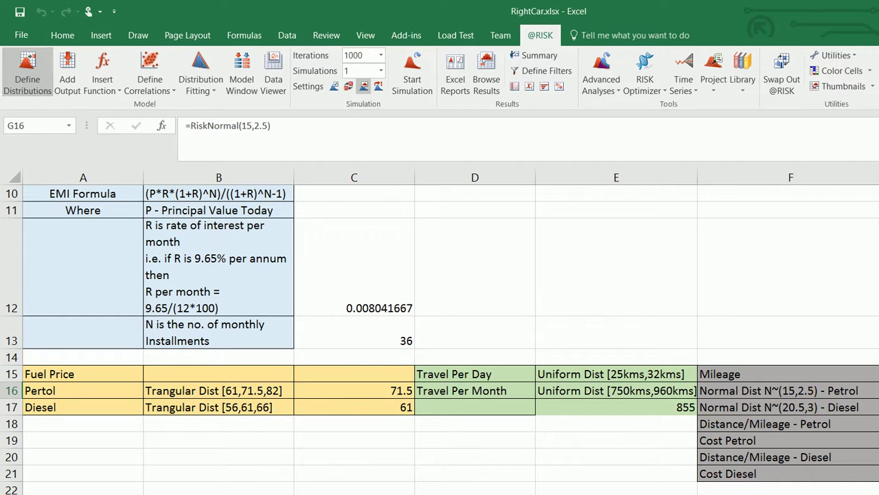
click(28, 71)
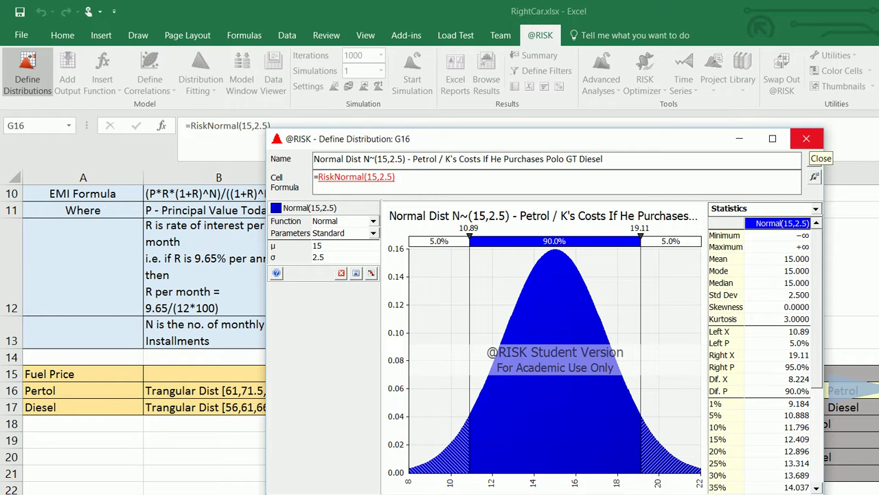
click(807, 138)
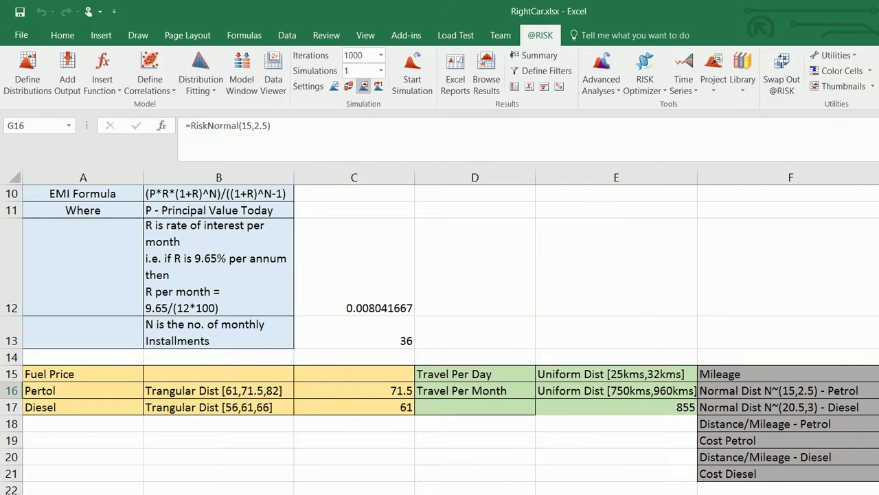
Step: Review the diesel mileage distribution in G17 and the distance/mileage and fuel cost formulas for both cars in G18:G21
key(Down)
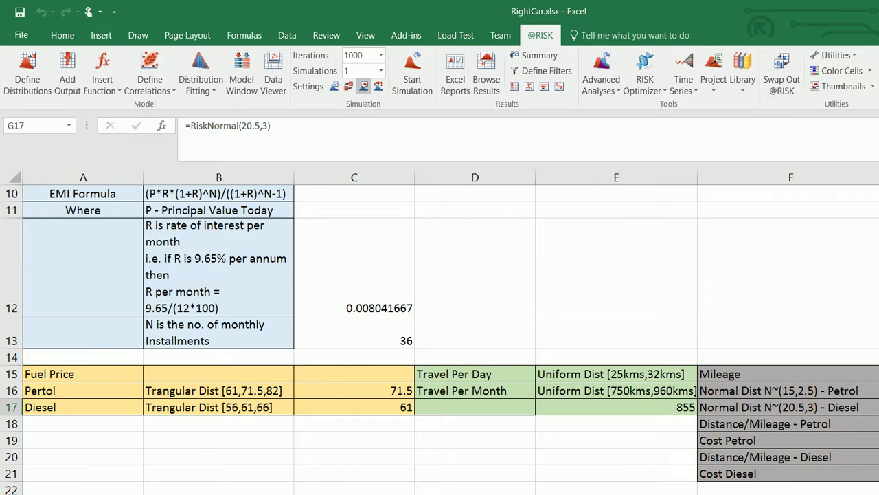
key(Down)
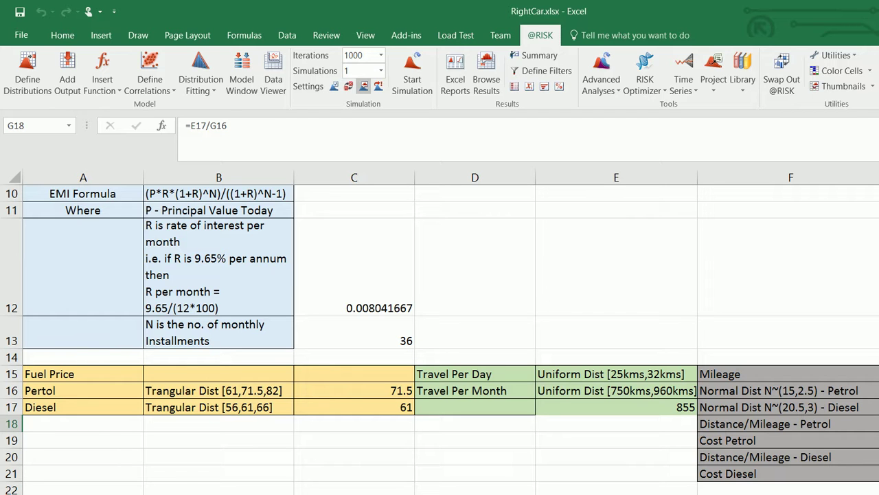
key(Down)
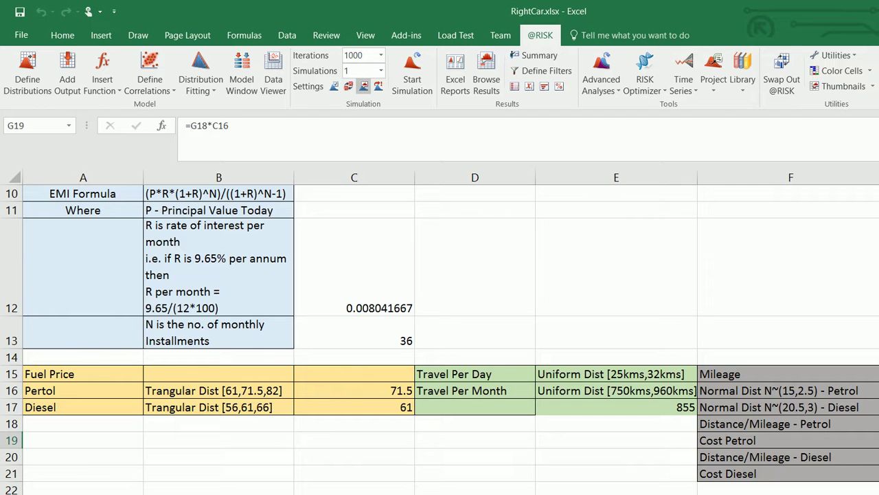
key(Down)
key(Down)
key(Up)
key(shift+Down)
key(Down)
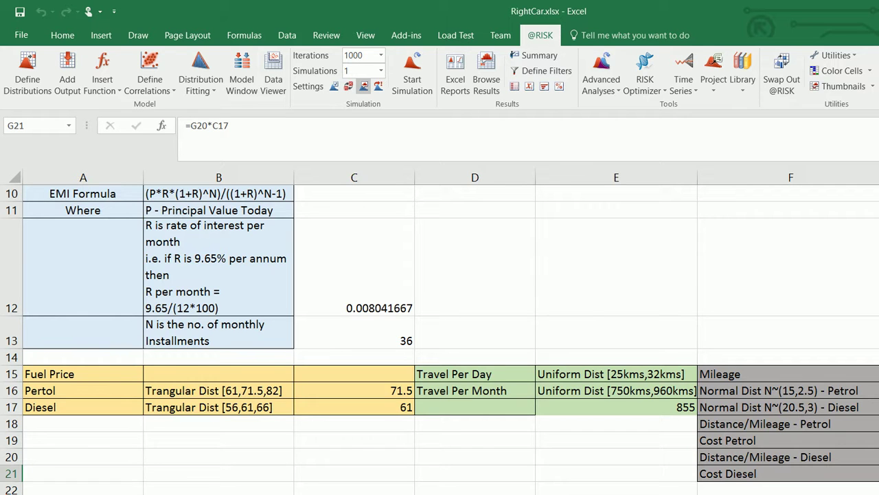
scroll(440, 337, up, 3)
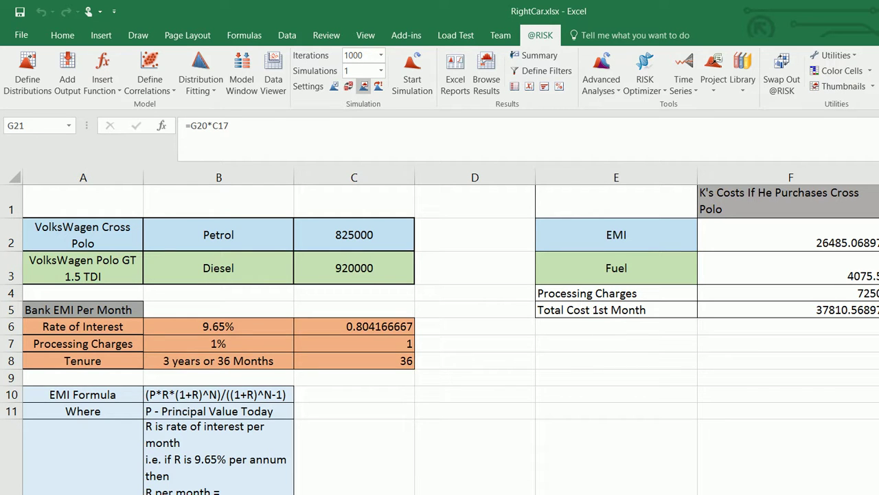
click(790, 235)
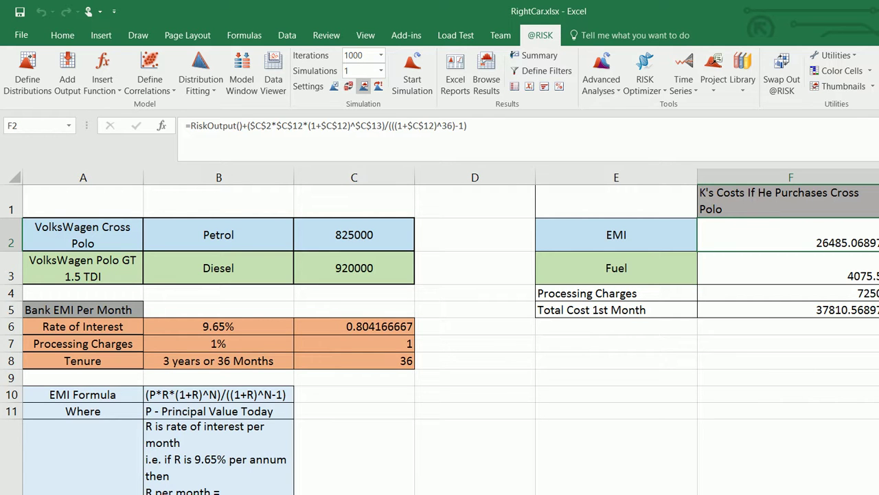
key(Right)
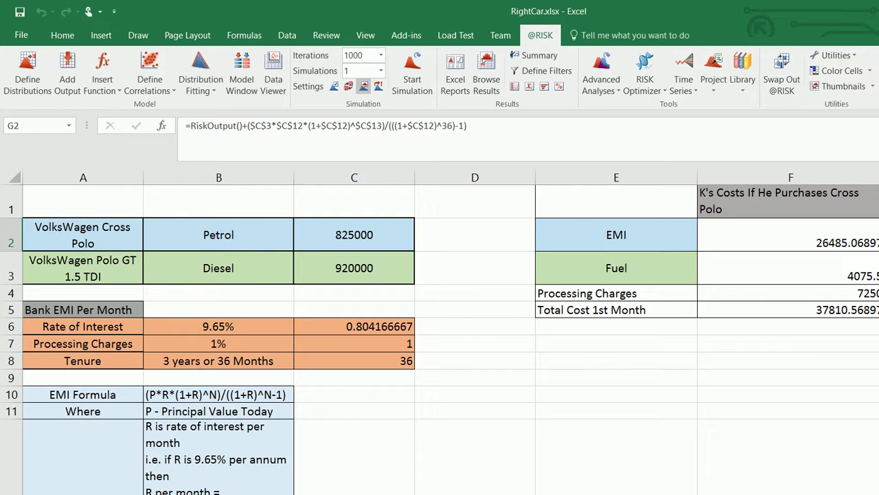
key(Down)
key(Left)
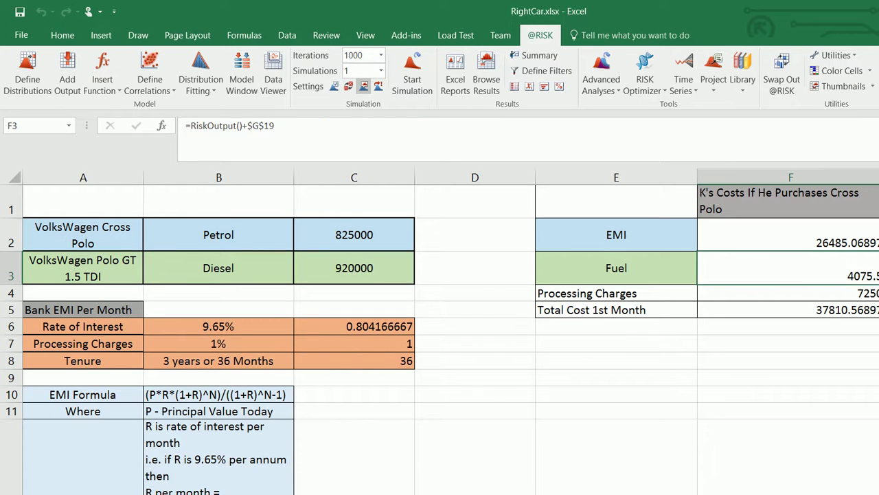
key(Right)
key(Left)
Step: Correct the Cross Polo processing charges formula in F4 to =(1/100)*825000
key(Down)
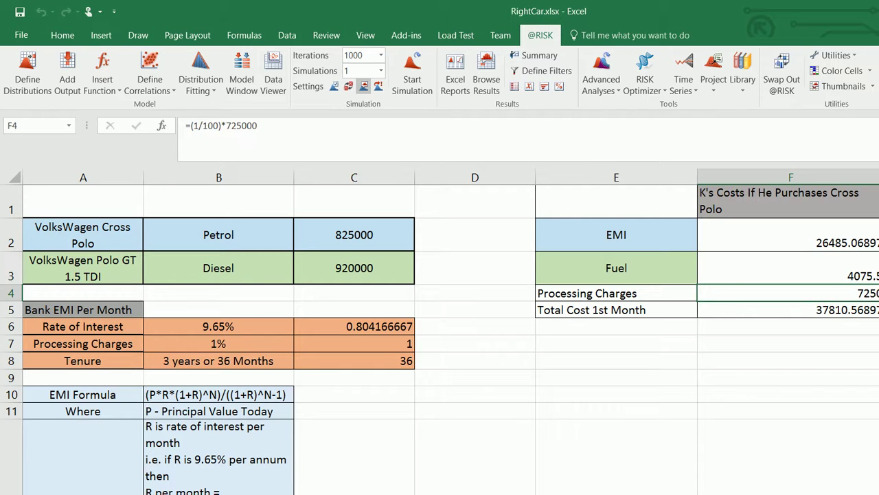
key(Right)
key(Left)
key(F2)
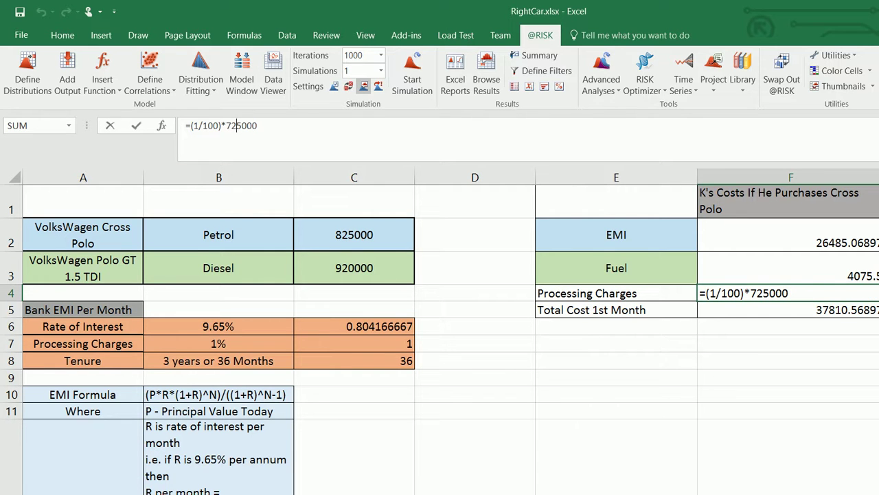
key(BackSpace)
text(8)
key(Tab)
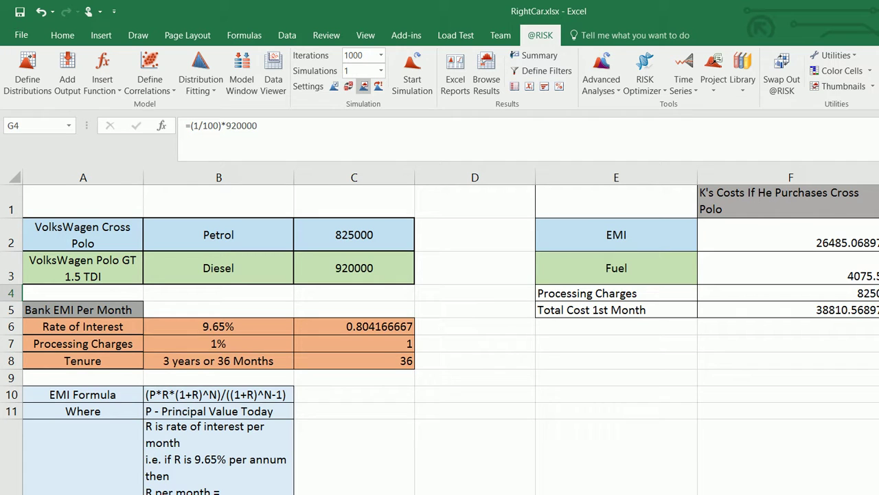
Step: Review the first-month total formula in F5 and the month 1 cost references for both cars in J2 and M2
click(789, 309)
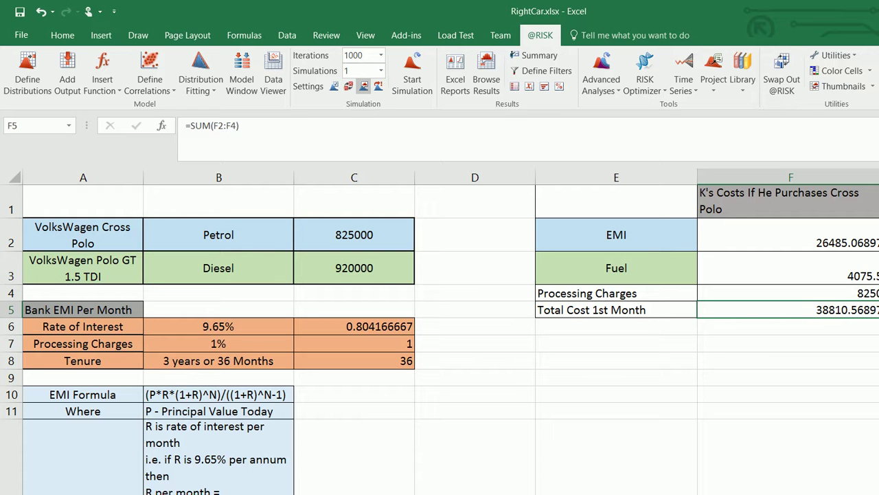
scroll(450, 331, right, 10)
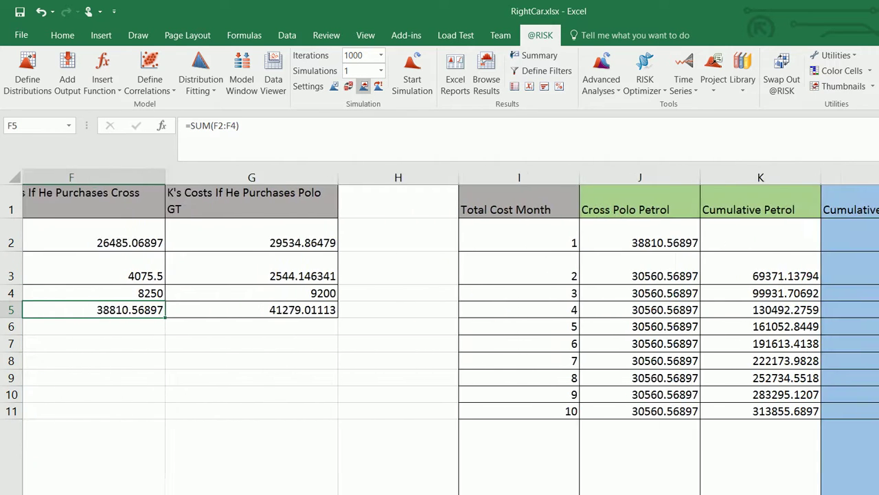
scroll(450, 331, right, 2)
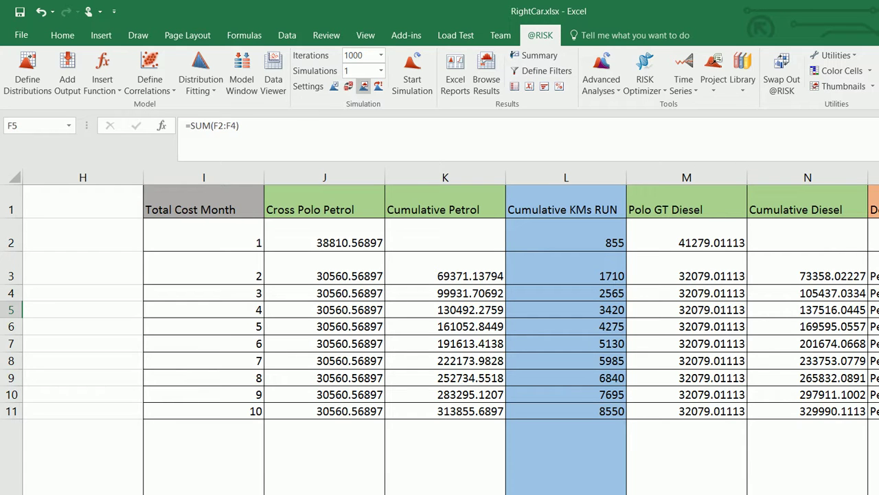
click(324, 234)
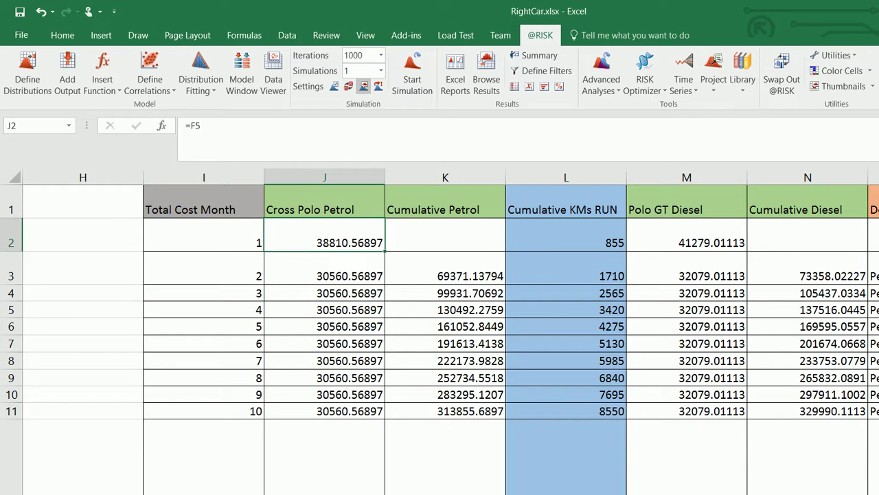
click(687, 234)
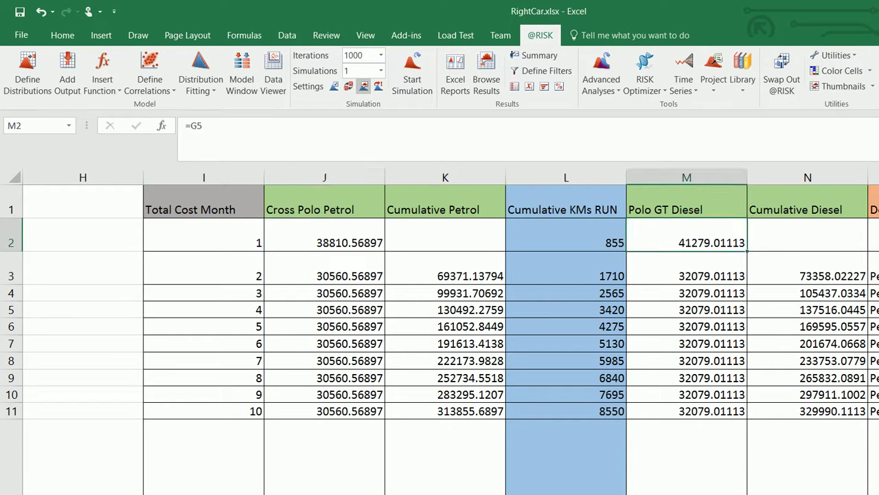
Step: Check the month 2 petrol cost formula in J3 against the EMI and fuel cells F2:F3 it sums
click(324, 268)
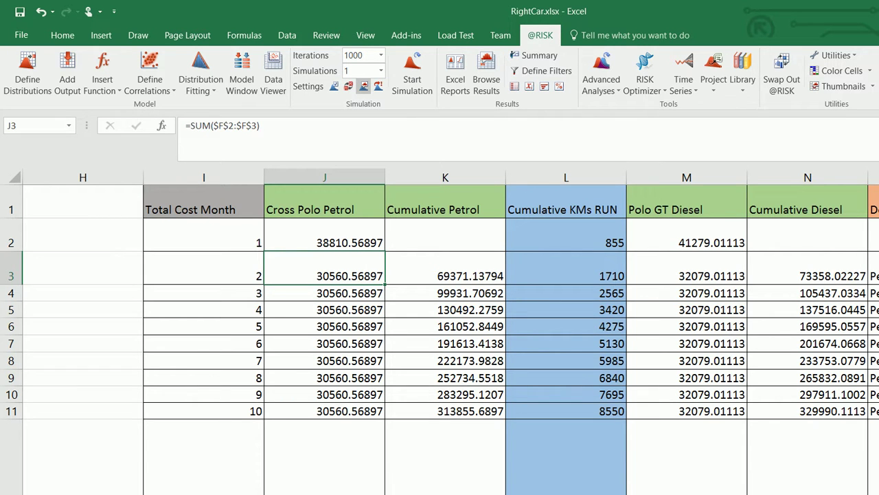
scroll(450, 331, left, 5)
scroll(451, 331, right, 3)
scroll(450, 331, left, 6)
drag(669, 235, 670, 269)
scroll(450, 331, right, 5)
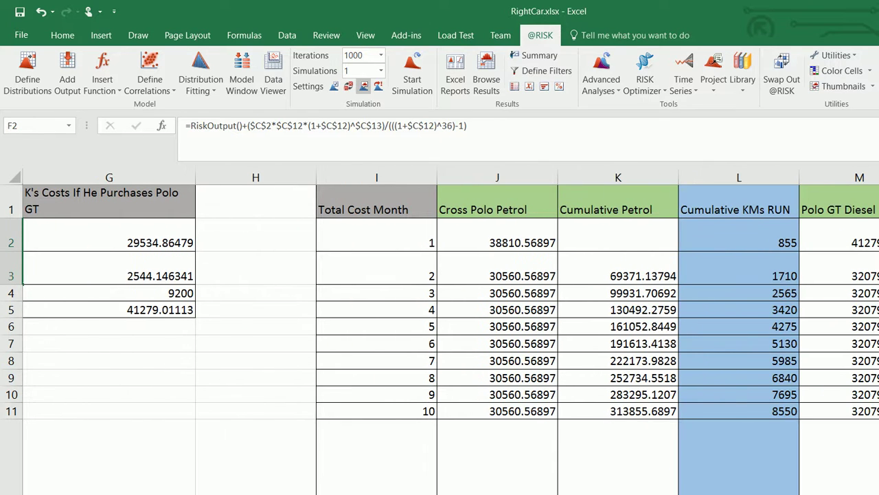
Step: Inspect the monthly petrol cost in J5 and the cumulative petrol formulas in K4 and K5
click(617, 293)
click(497, 309)
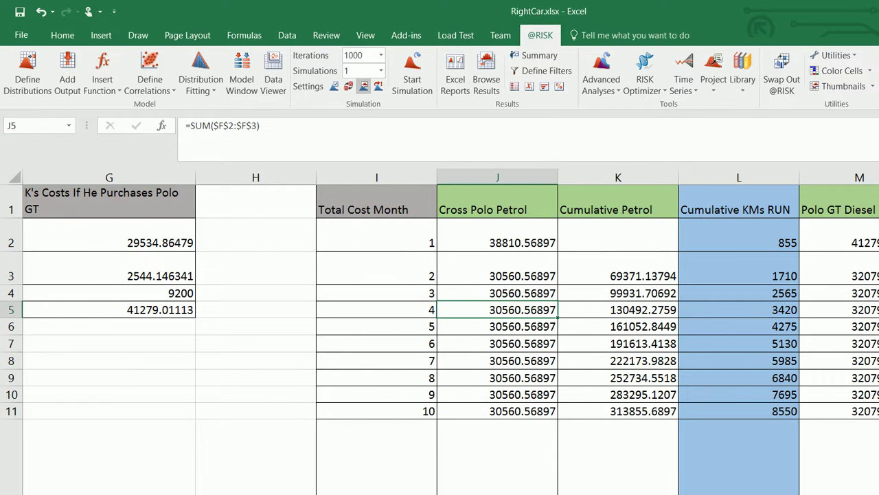
click(618, 293)
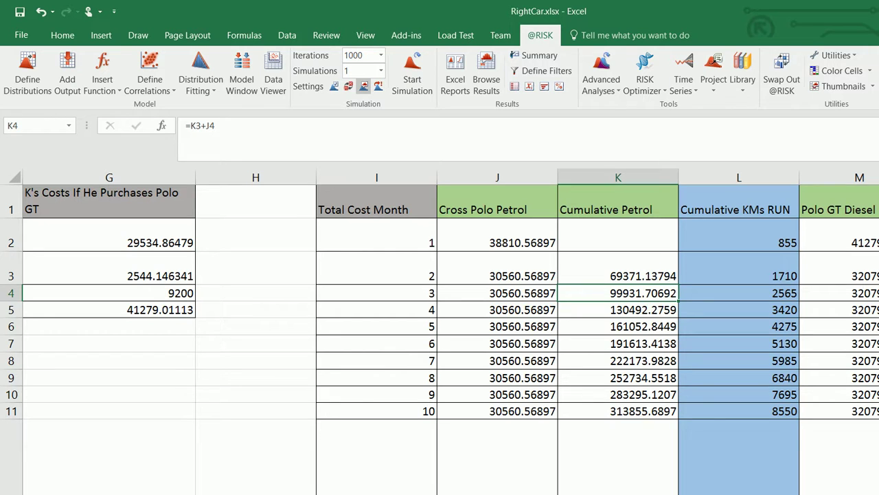
click(618, 309)
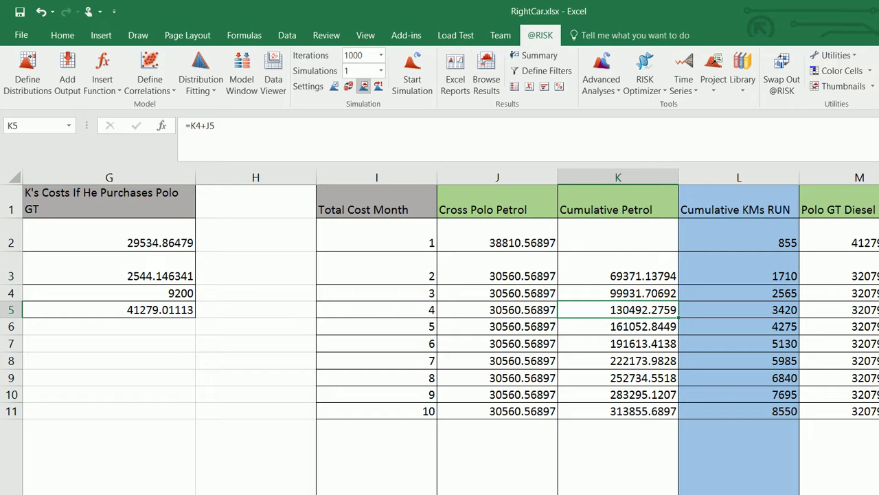
scroll(451, 331, right, 2)
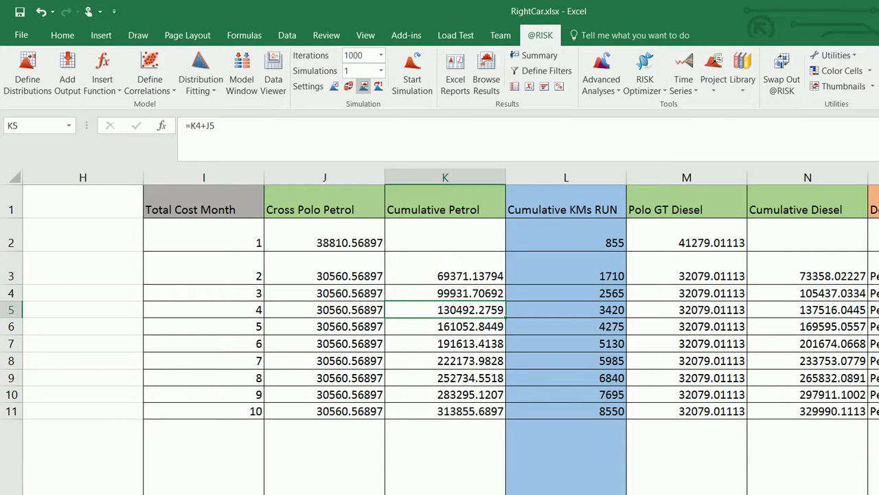
Step: Examine the IF formula in O3:O4 that picks Petrol or Diesel from the cumulative costs
click(873, 268)
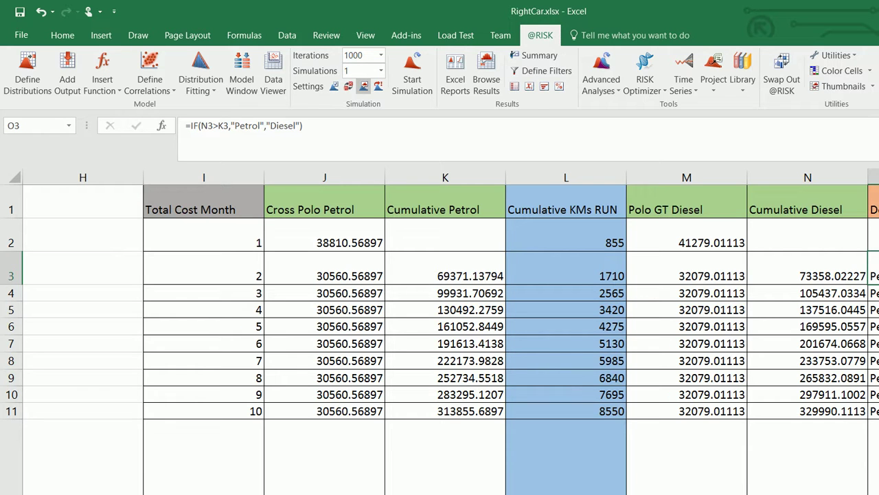
key(Down)
key(Up)
key(shift+Down)
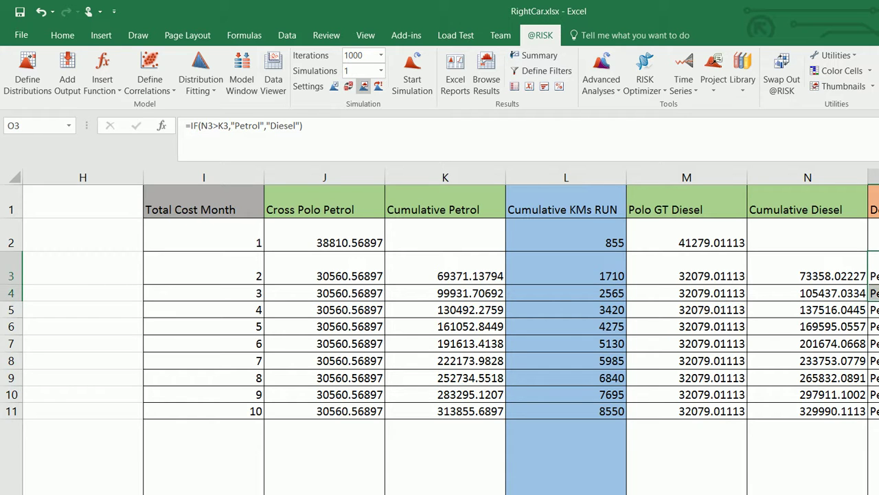
click(445, 293)
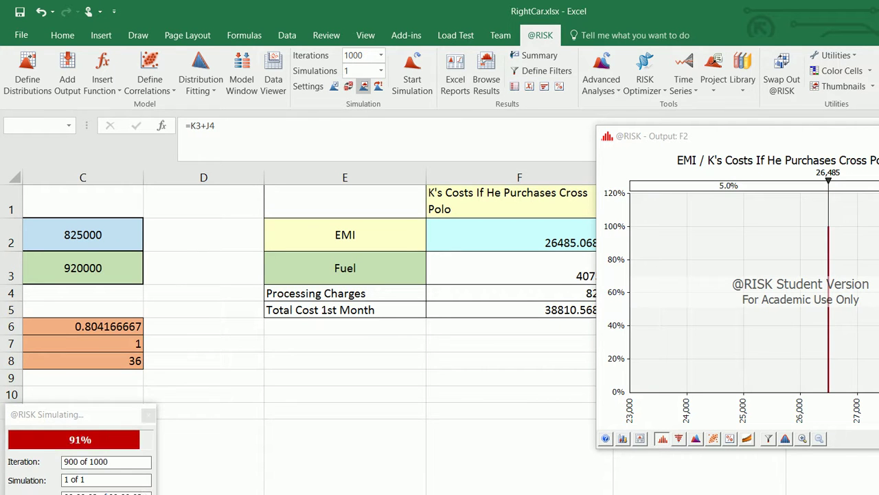
key(Right)
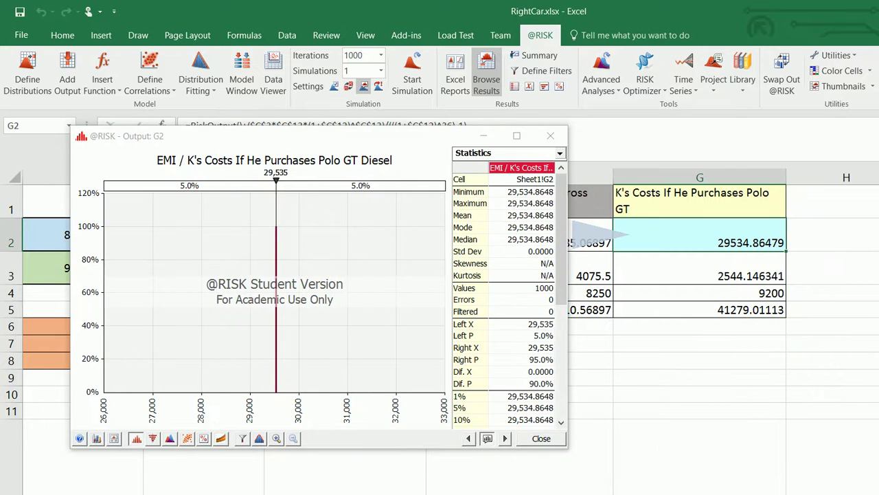
key(Tab)
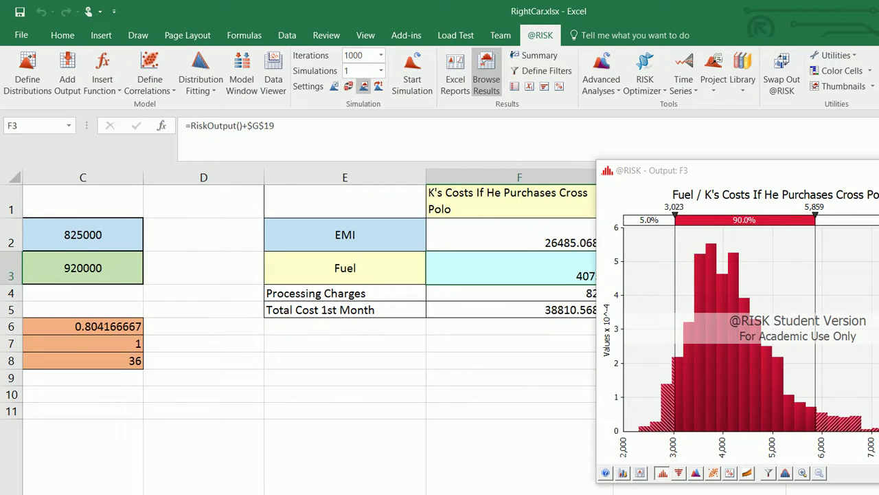
key(Right)
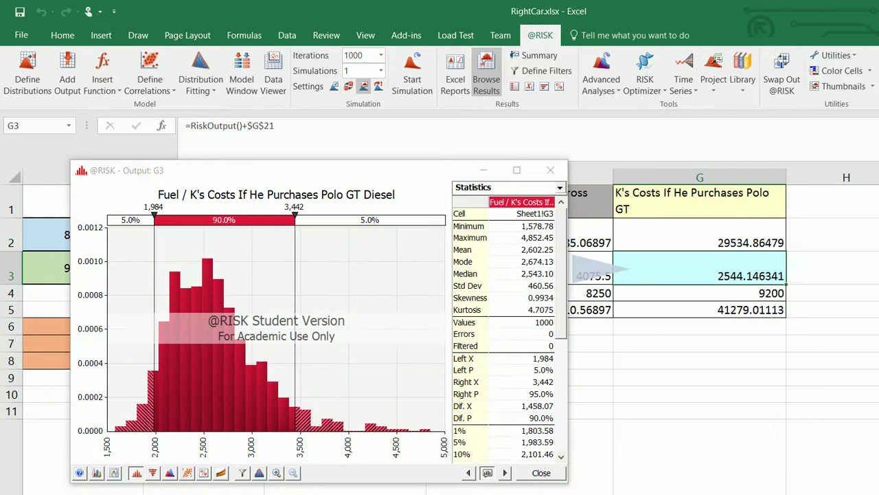
key(Tab)
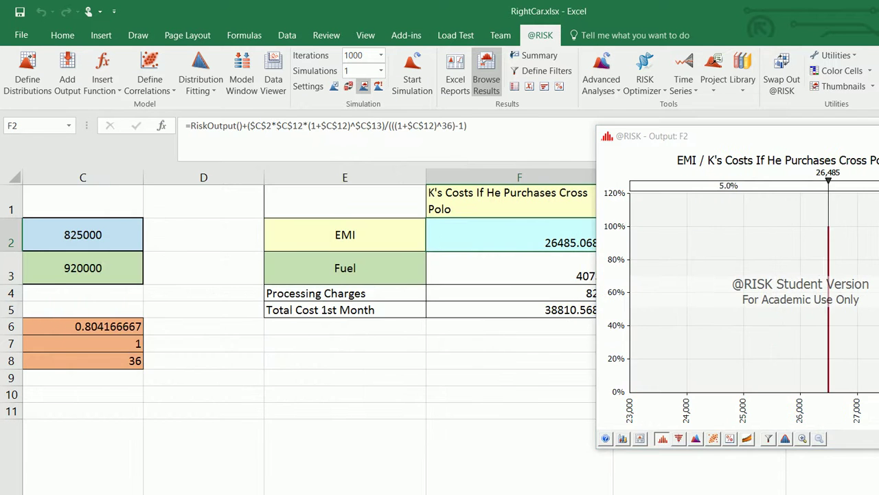
key(Escape)
Step: Follow the monthly cost table down to the switch between Petrol and Diesel and highlight months 72 and 73 in I73:O74
scroll(451, 330, right, 5)
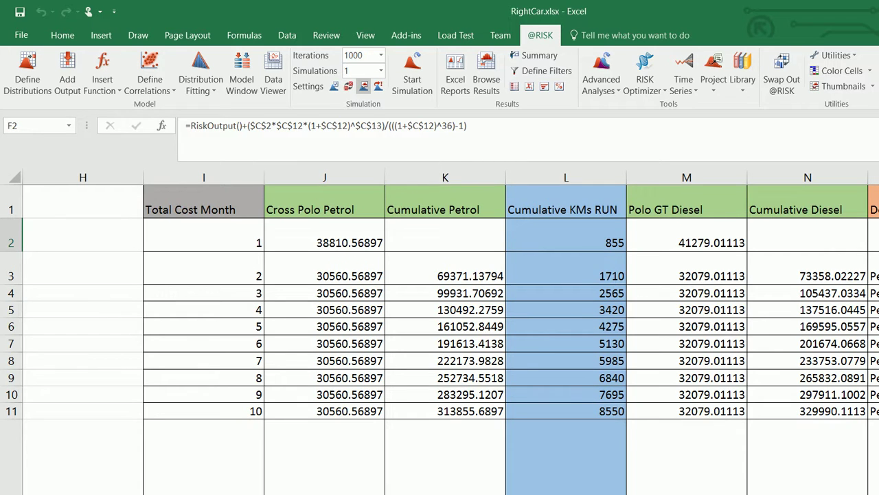
scroll(440, 340, down, 5)
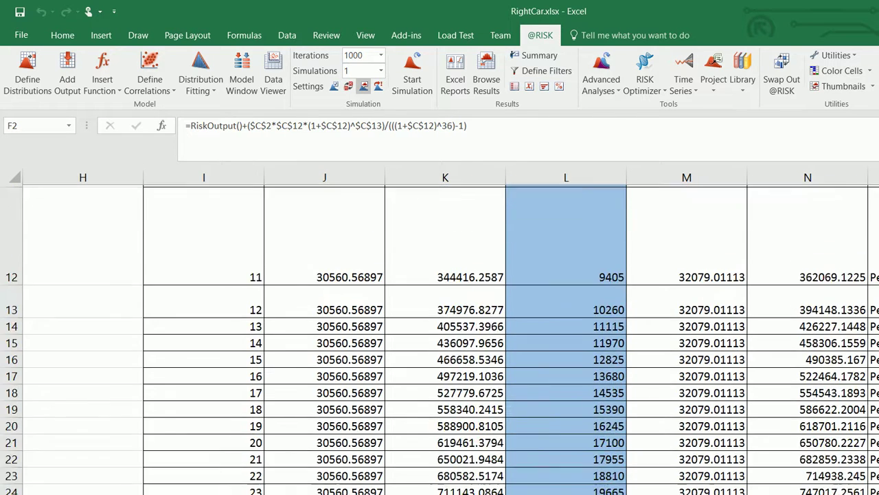
scroll(439, 339, down, 8)
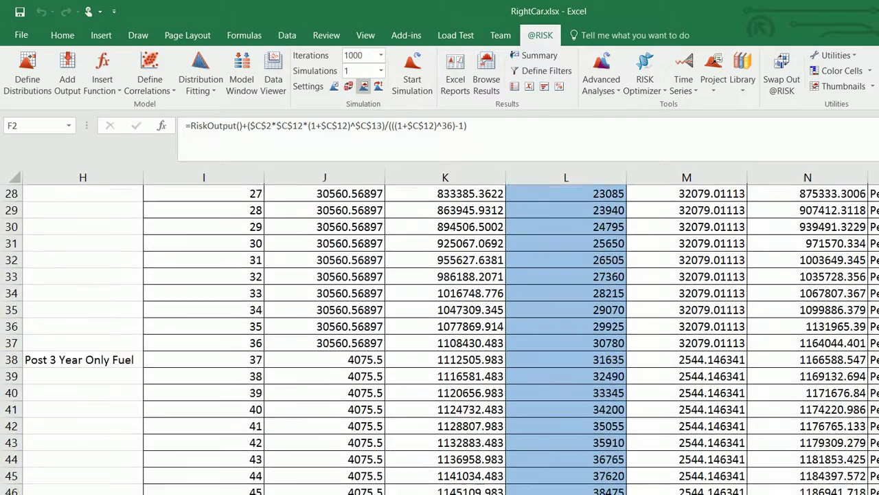
scroll(440, 339, down, 6)
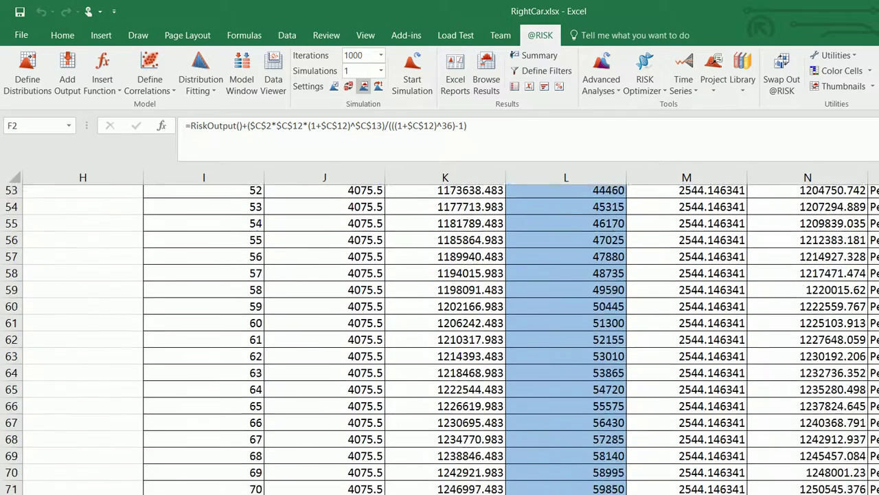
scroll(440, 339, down, 1)
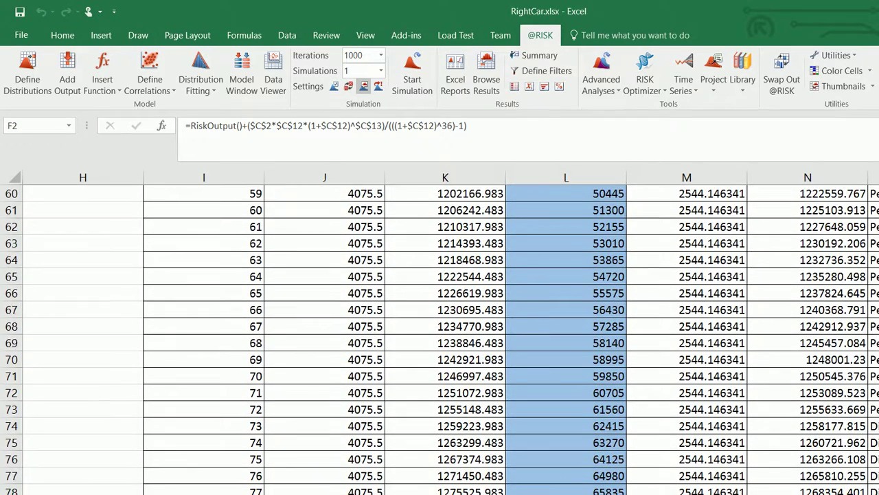
drag(874, 426, 204, 409)
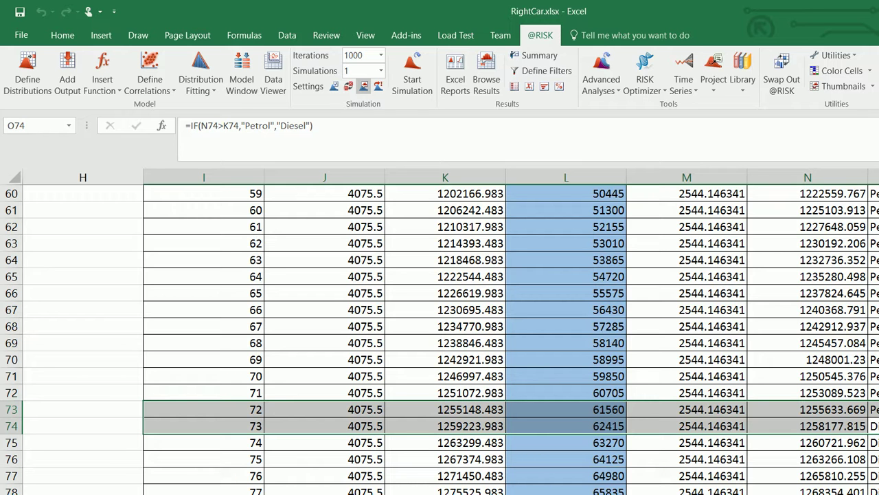
Step: Compare the month 36 row and its cumulative diesel and petrol costs in N37 and K37 with months 72 and 73 in I73:O74
scroll(440, 336, up, 8)
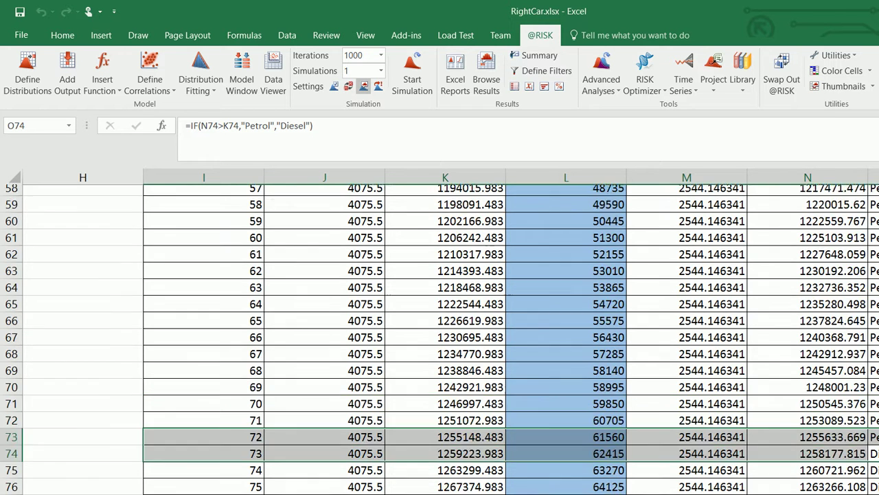
scroll(440, 337, up, 1)
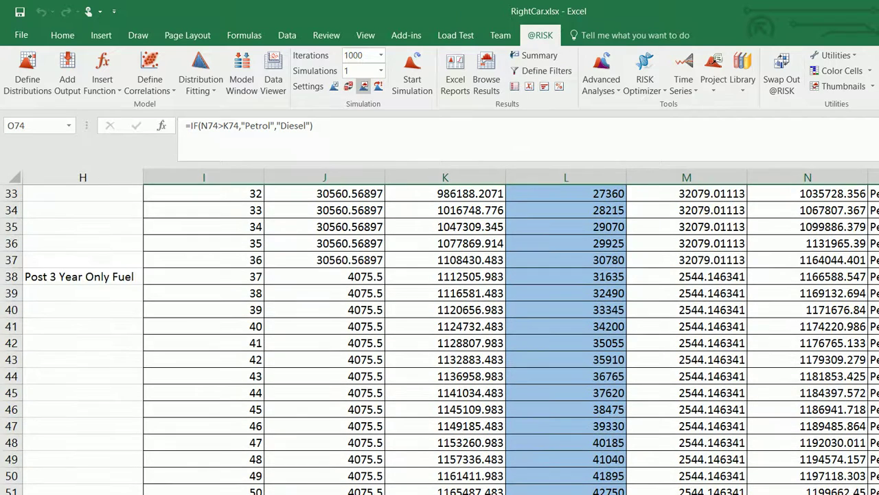
drag(203, 260, 874, 259)
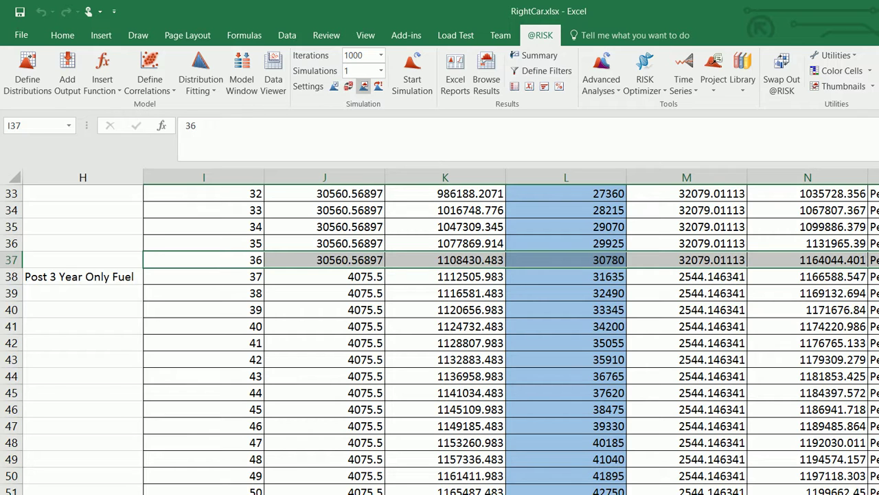
click(807, 260)
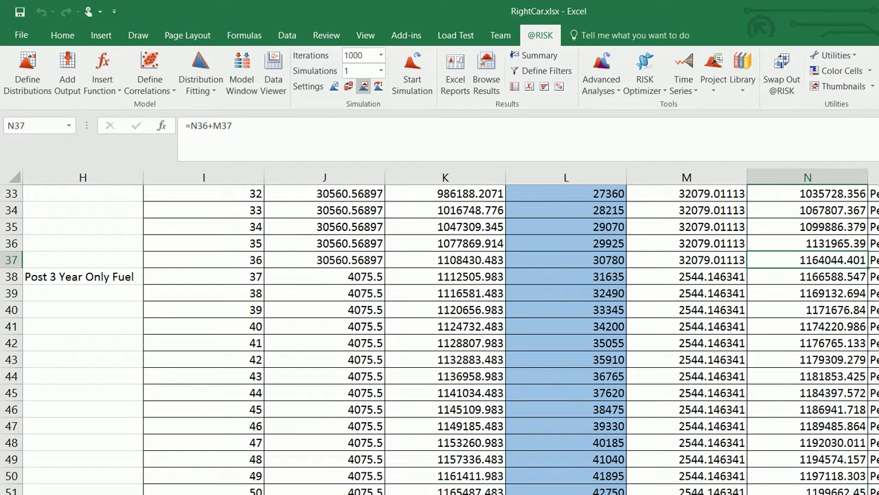
click(445, 260)
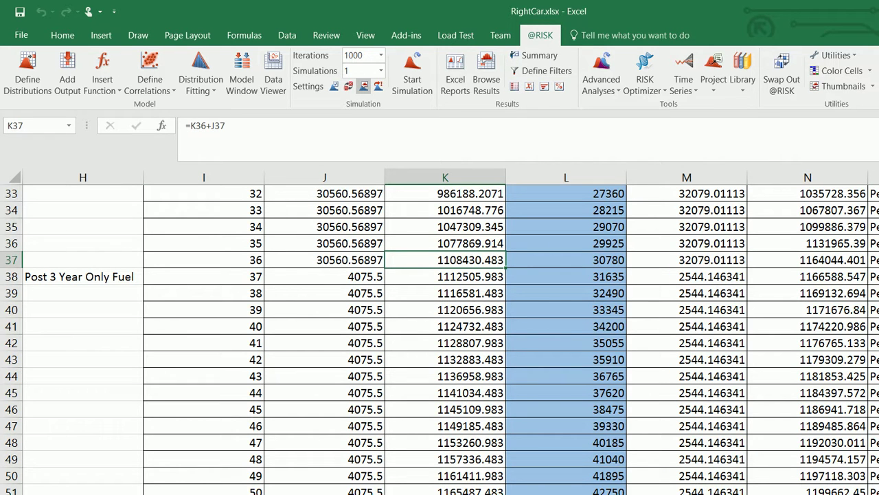
scroll(440, 337, down, 11)
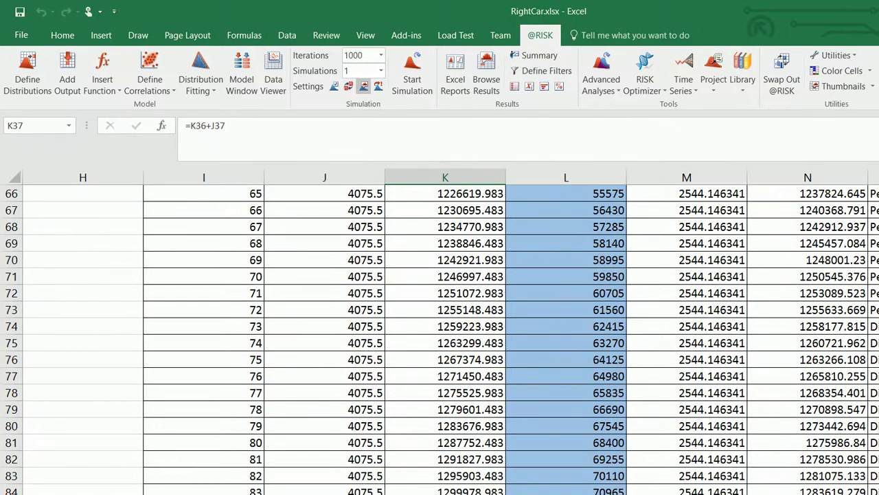
drag(874, 326, 210, 312)
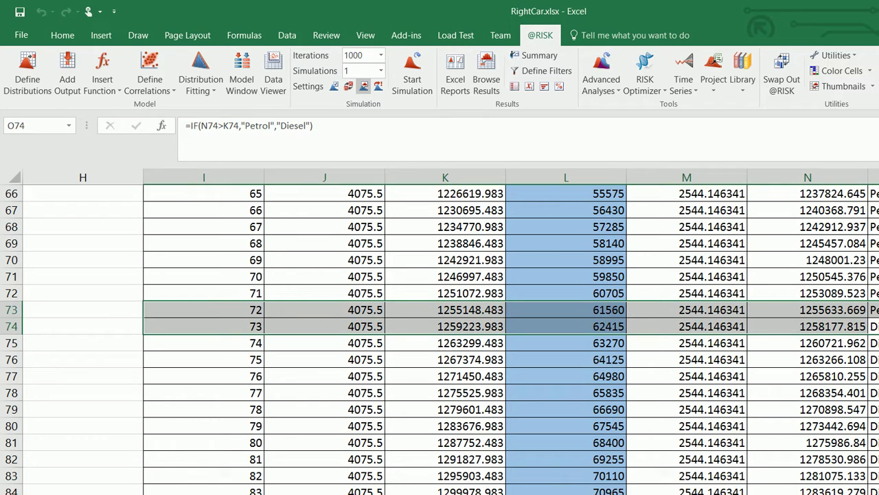